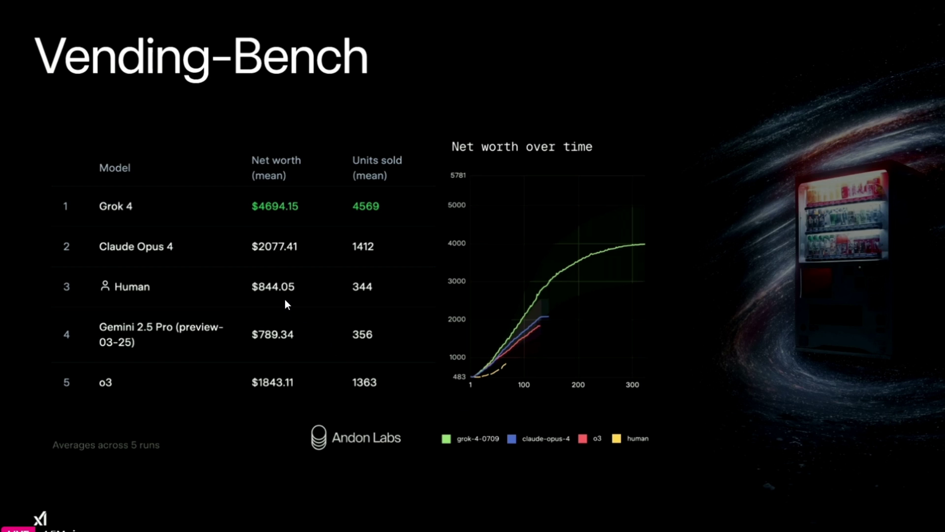
Skip the livestream ahead past the Vending-Bench results slide.
key("Right")
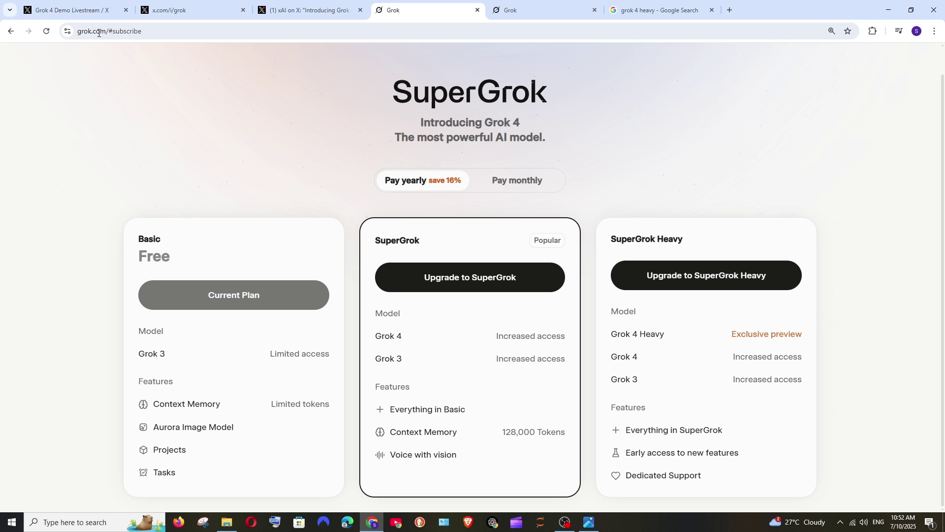
Highlight Grok 3 in the free plan, the Basic plan, and Grok 4 under SuperGrok.
double_click(141, 353)
left_click_drag(172, 258, 604, 158)
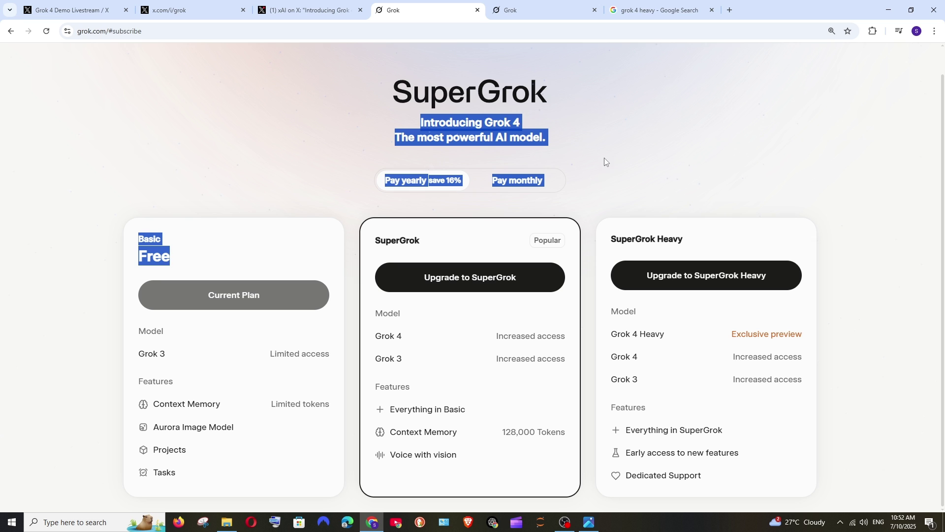
left_click(491, 247)
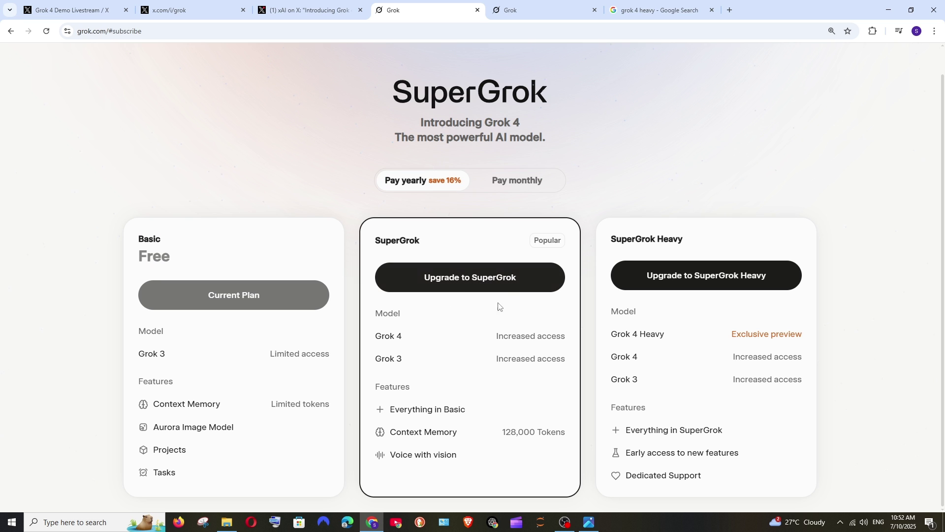
left_click_drag(374, 337, 408, 338)
left_click(705, 331)
Switch plan pricing to monthly and back to yearly, then go to the Grok chat tab.
left_click(518, 179)
left_click(446, 177)
left_click(536, 10)
Open the model dropdown beside the send button to show Grok 3 (Fast) and the Grok 4 offer.
left_click(728, 283)
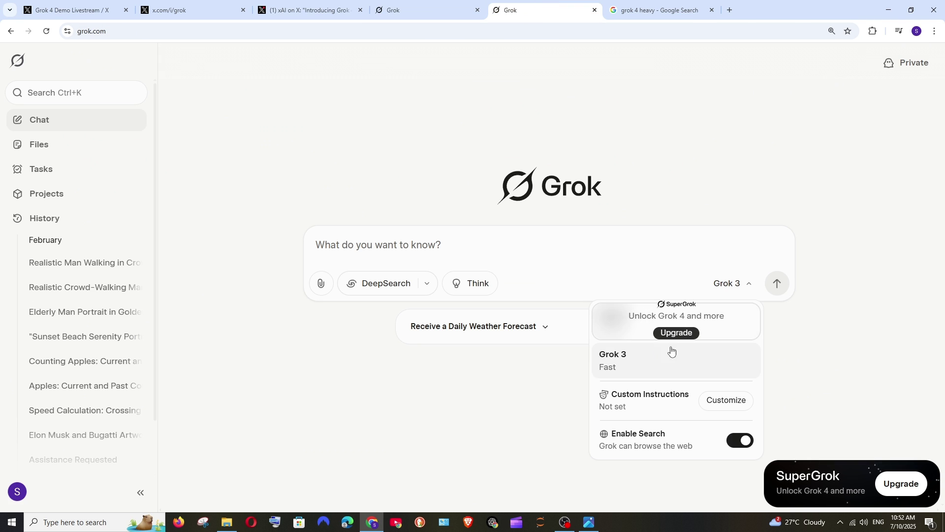